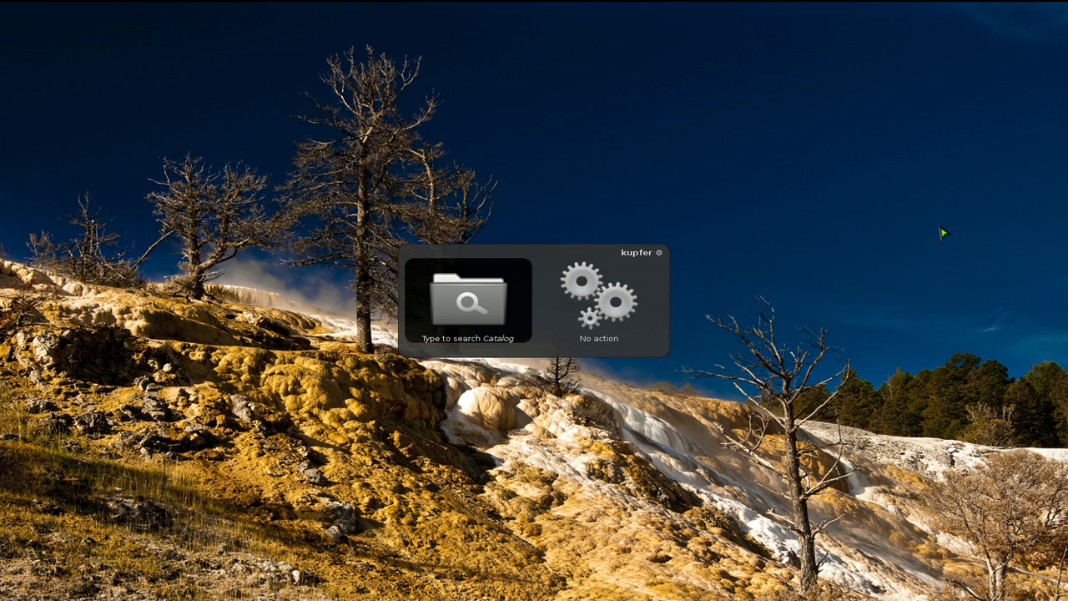
- Launch the Xfce Settings Editor from Kupfer with 's' and shift its window slightly right
type("s Editor")
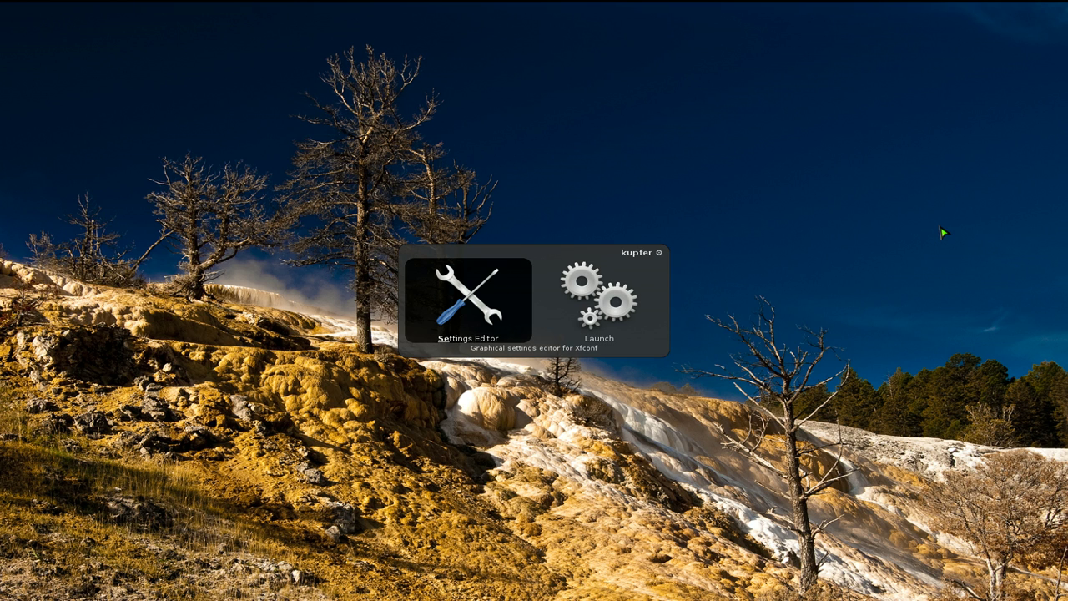
key("Return")
left_click_drag(495, 9, 797, 123)
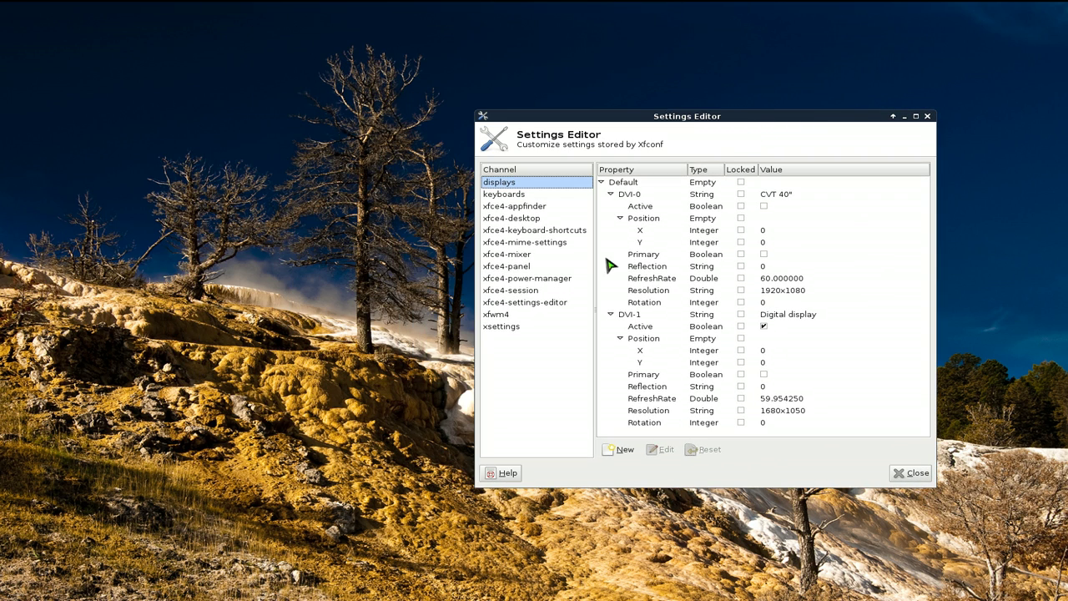
- Open the xfwm4 channel and select its button_layout property, currently O|SHMC
left_click(507, 317)
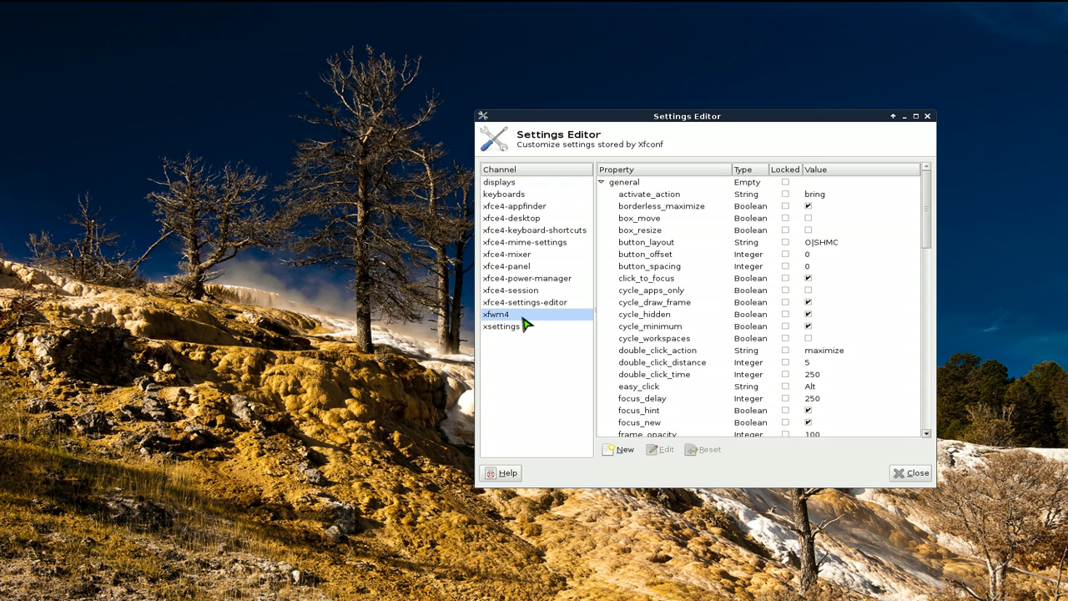
left_click(678, 244)
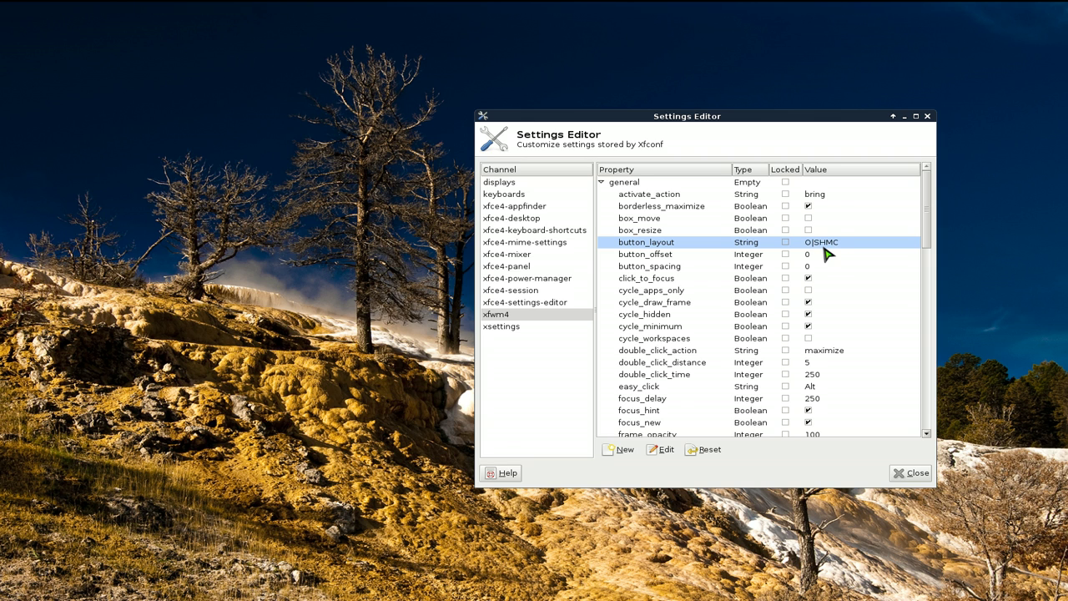
- Raise the Xfce Wiki browser, then open and close the Settings Editor's window menu
left_click(16, 280)
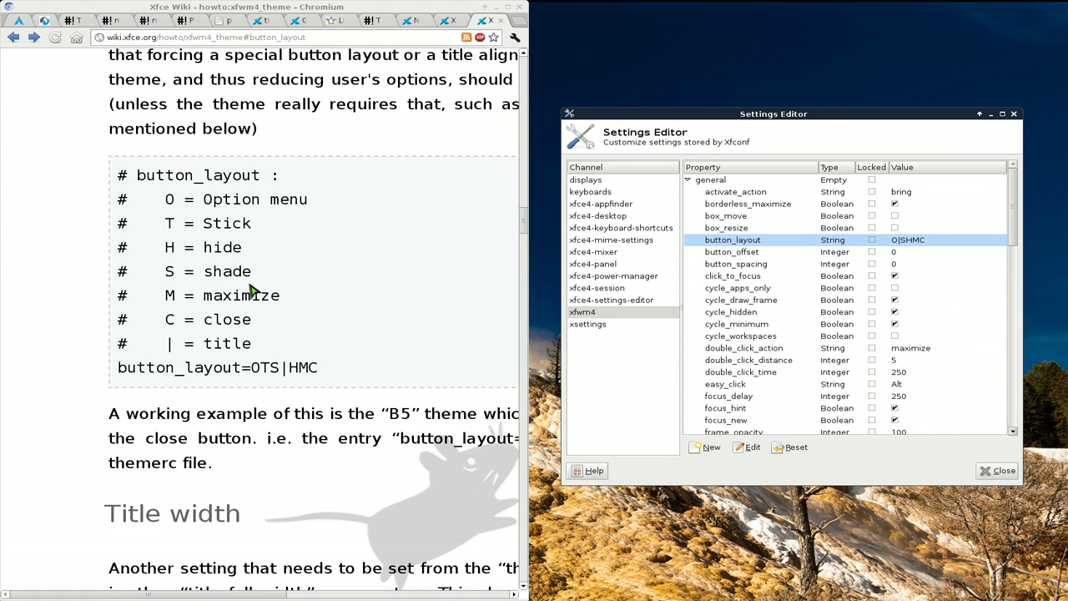
left_click(273, 241)
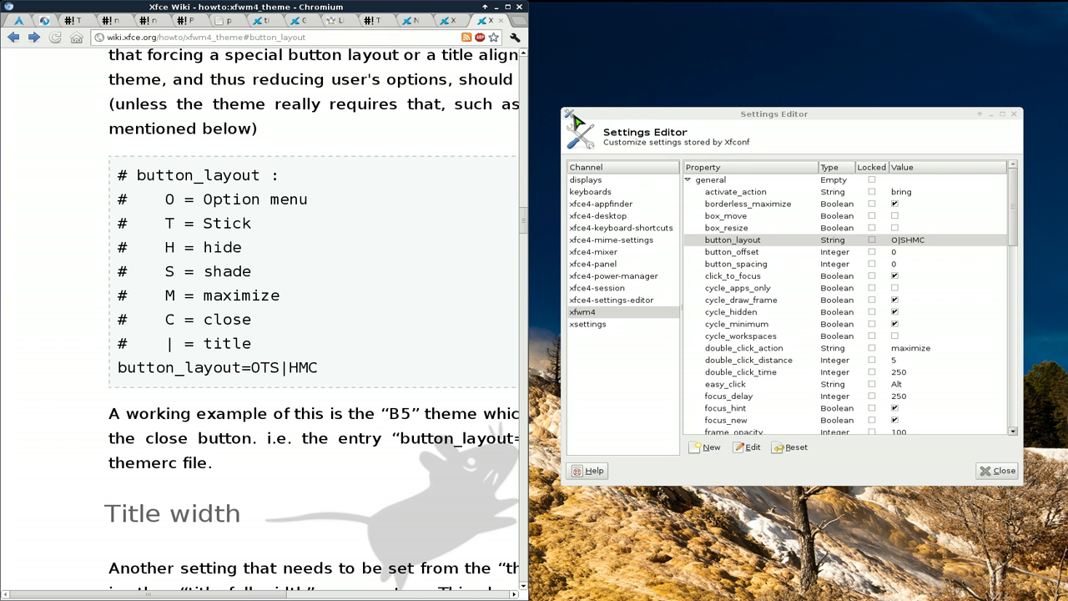
left_click(571, 114)
left_click(573, 117)
left_click(571, 117)
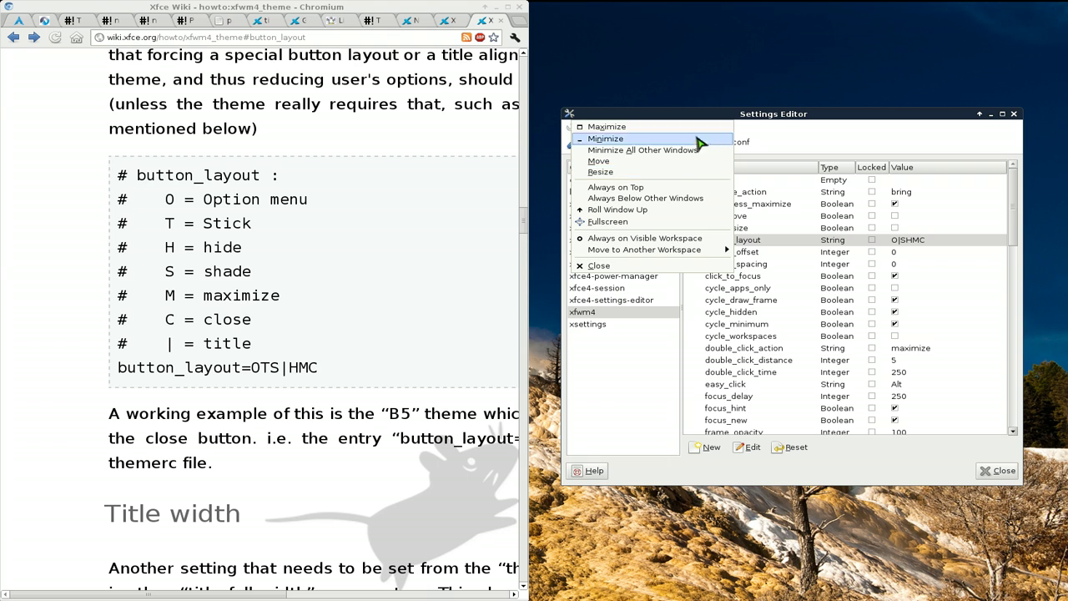
left_click(749, 119)
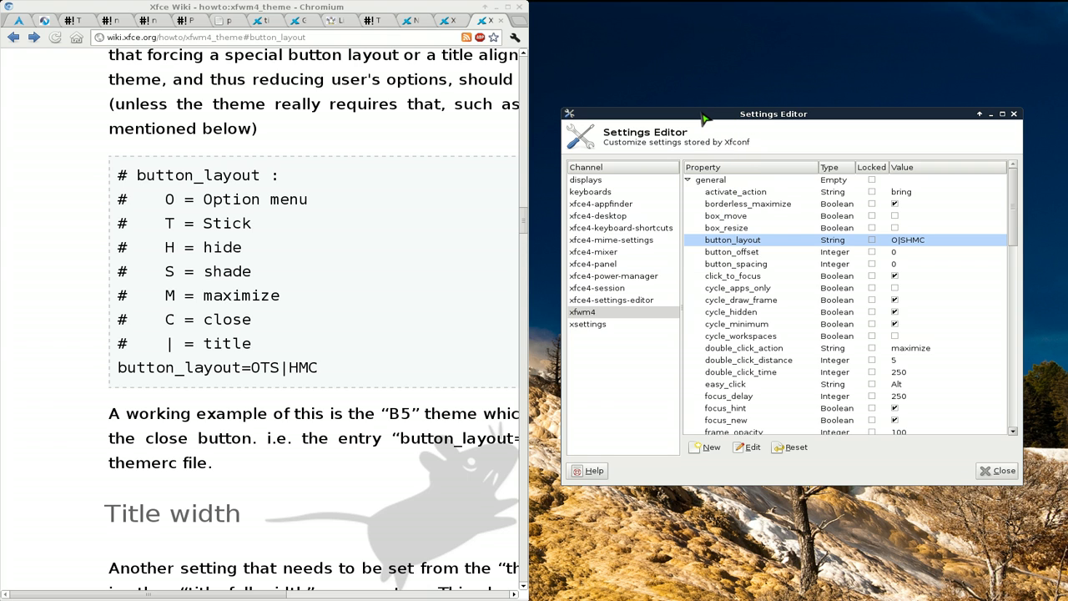
- Toggle the window menu again and switch focus between the wiki and the Settings Editor
right_click(703, 120)
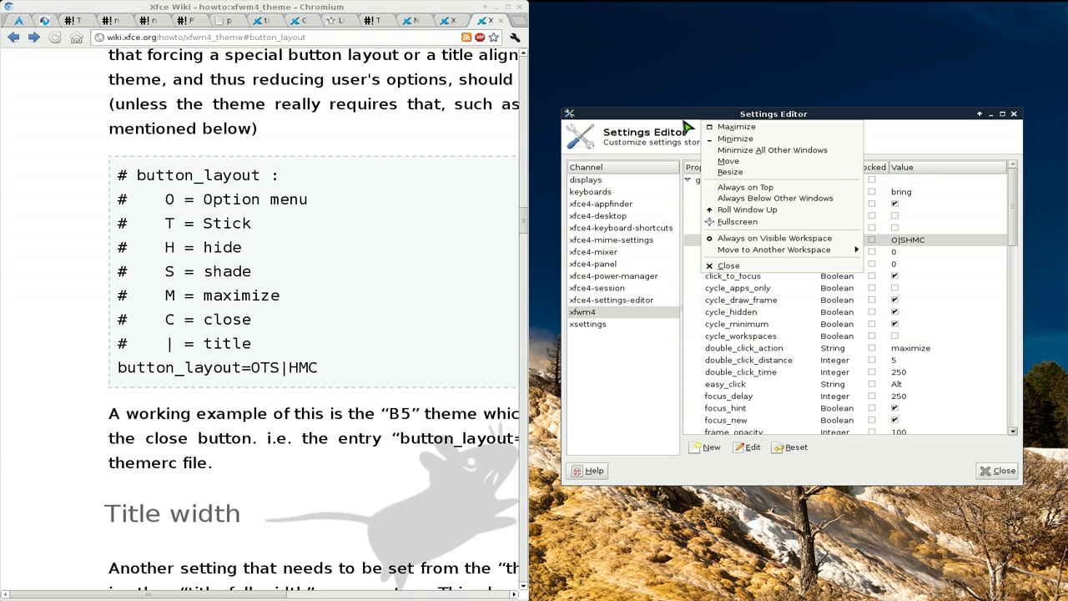
left_click(685, 122)
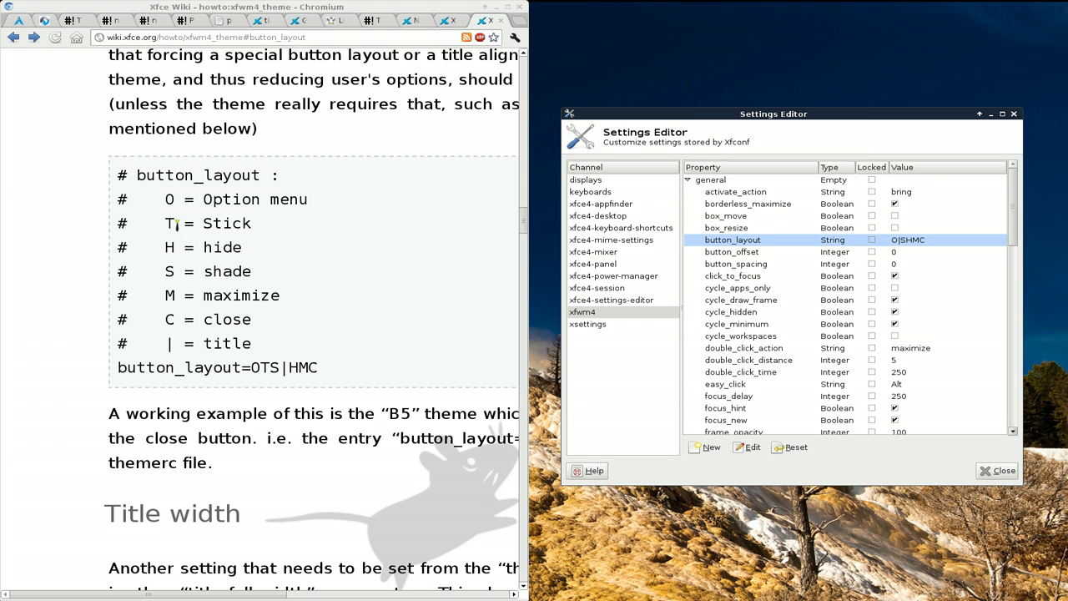
left_click(268, 230)
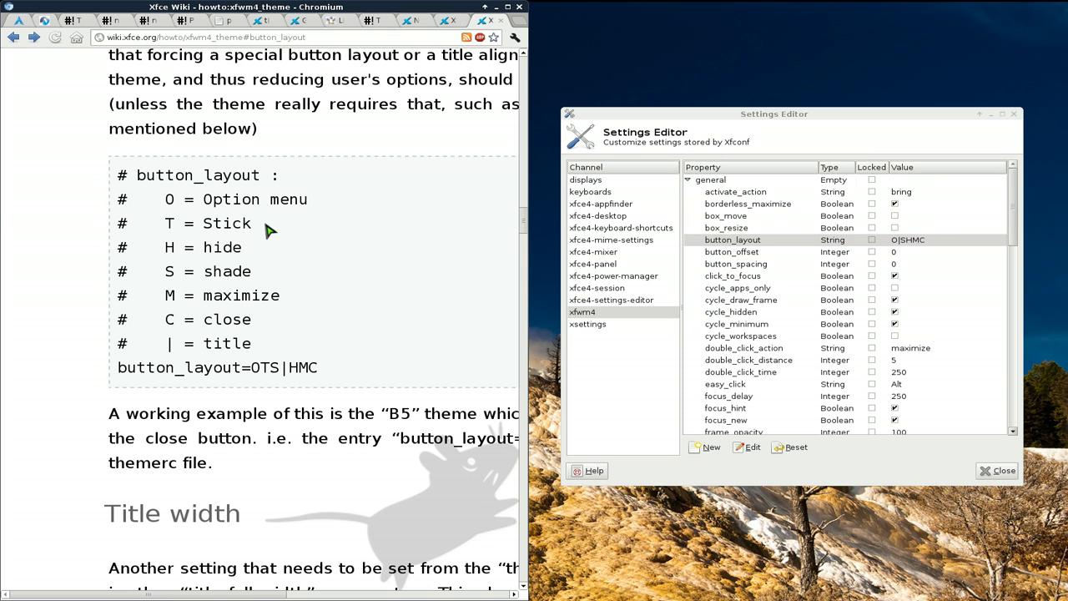
right_click(684, 117)
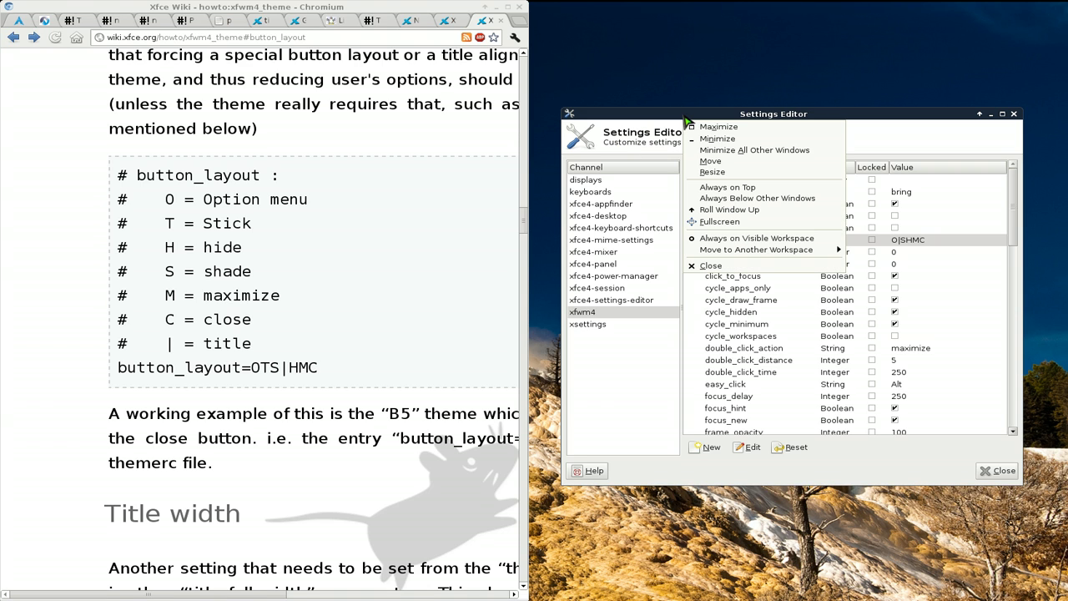
left_click(911, 144)
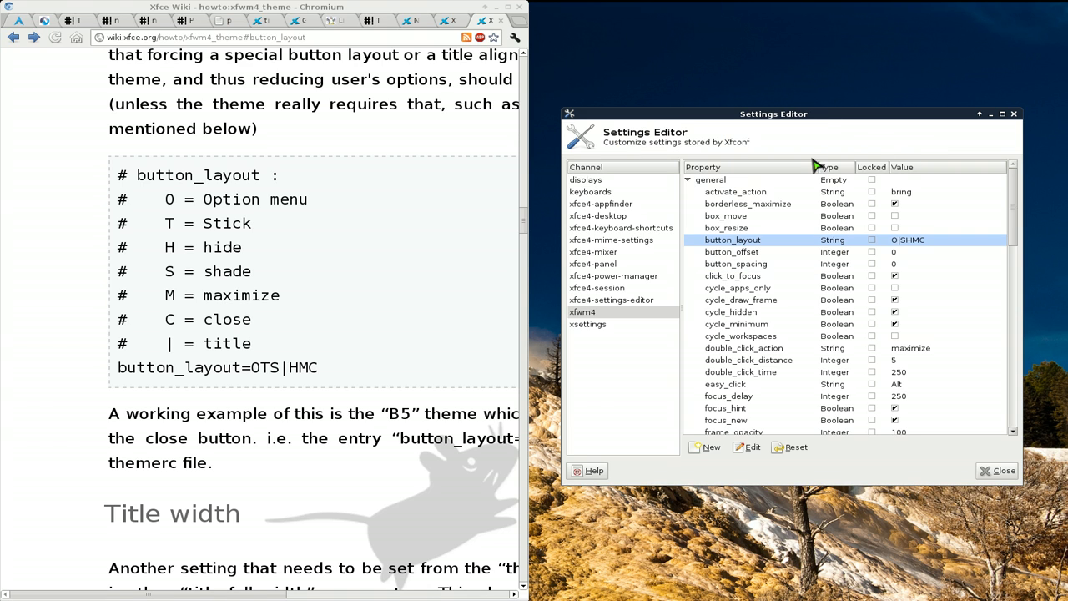
left_click(373, 258)
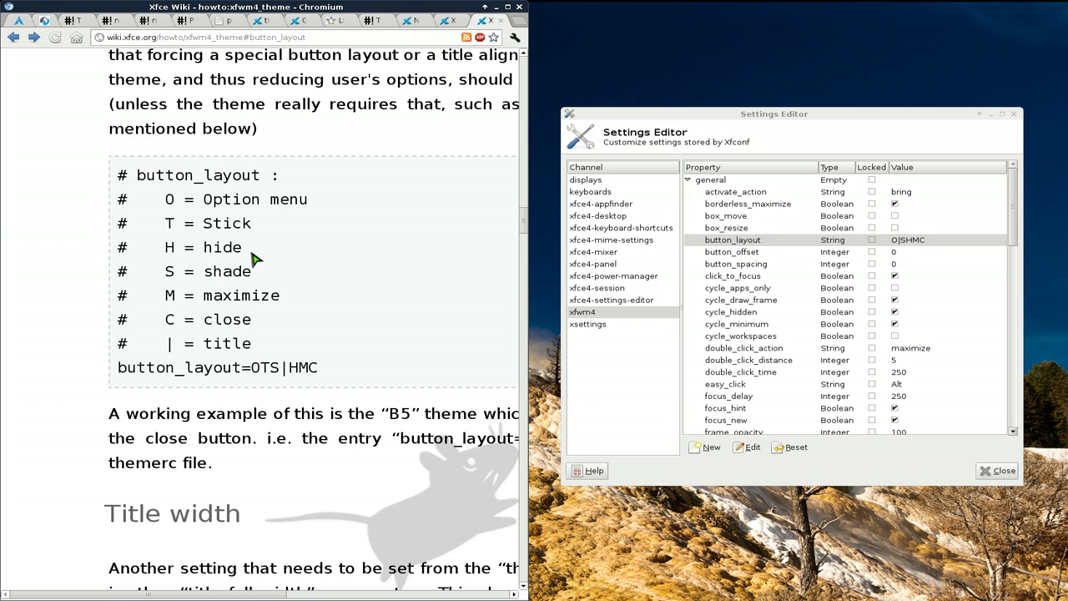
left_click(961, 129)
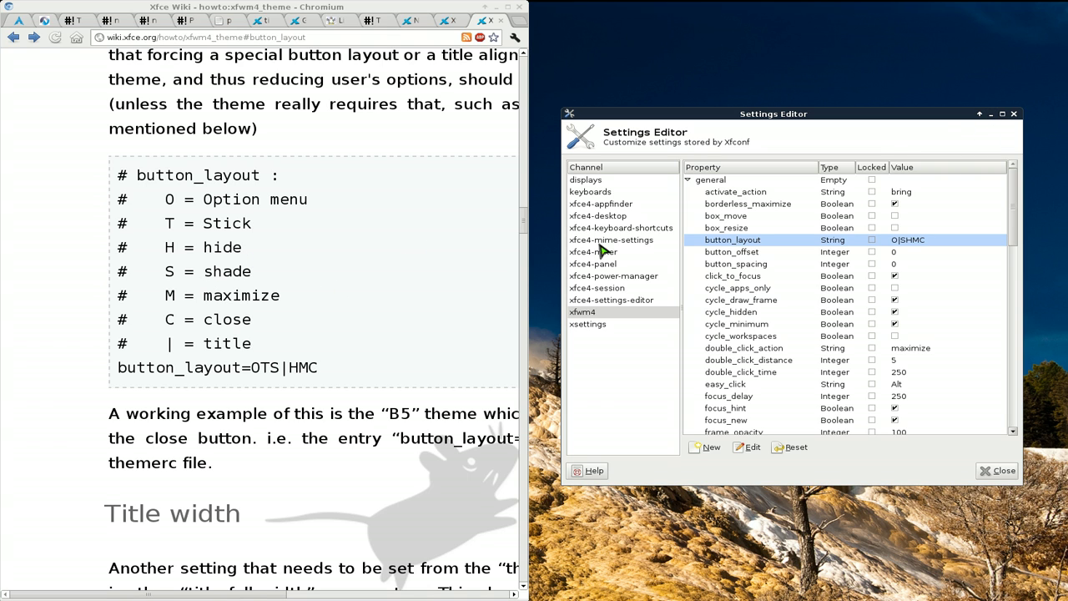
left_click(979, 116)
left_click(979, 115)
left_click(979, 115)
left_click(979, 115)
scroll(923, 117, "up", 1)
scroll(923, 118, "down", 1)
scroll(923, 118, "up", 1)
scroll(924, 118, "down", 1)
scroll(924, 117, "up", 1)
scroll(923, 117, "down", 1)
left_click_drag(171, 344, 167, 349)
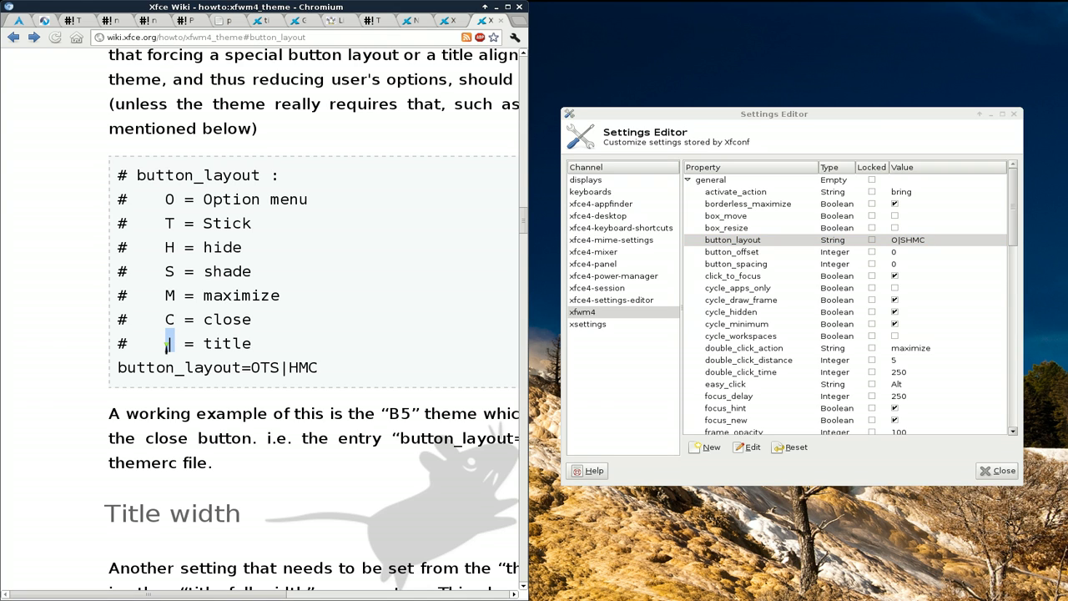
left_click(175, 351)
left_click_drag(173, 346, 166, 349)
left_click(259, 345)
- Change the button_layout value from O|SHMC to CMHS|O and reselect its row
left_click(923, 242)
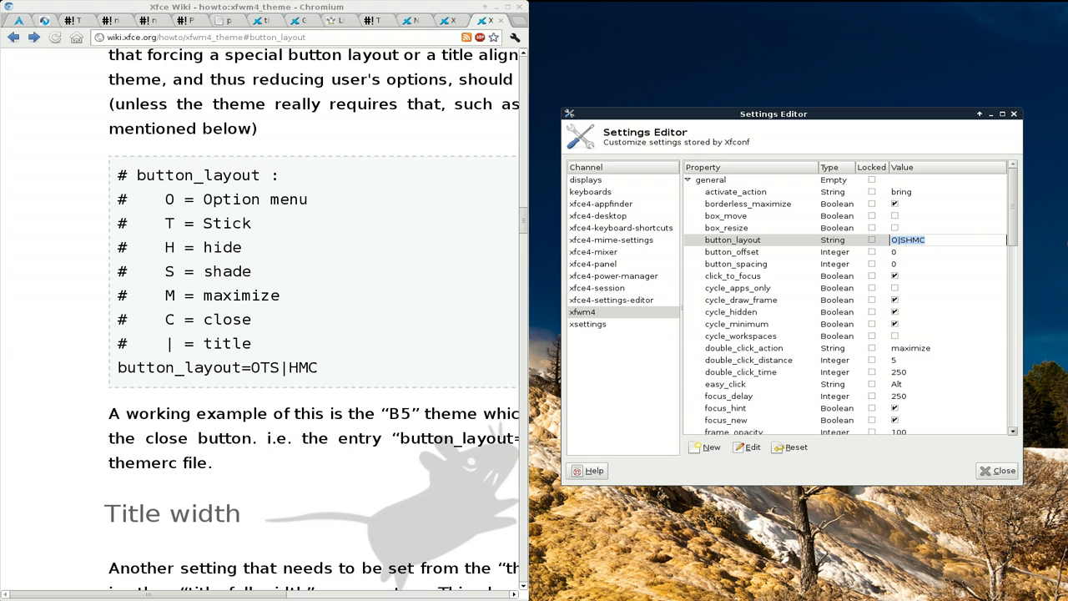
type("CMHS|O")
key("Return")
left_click(743, 256)
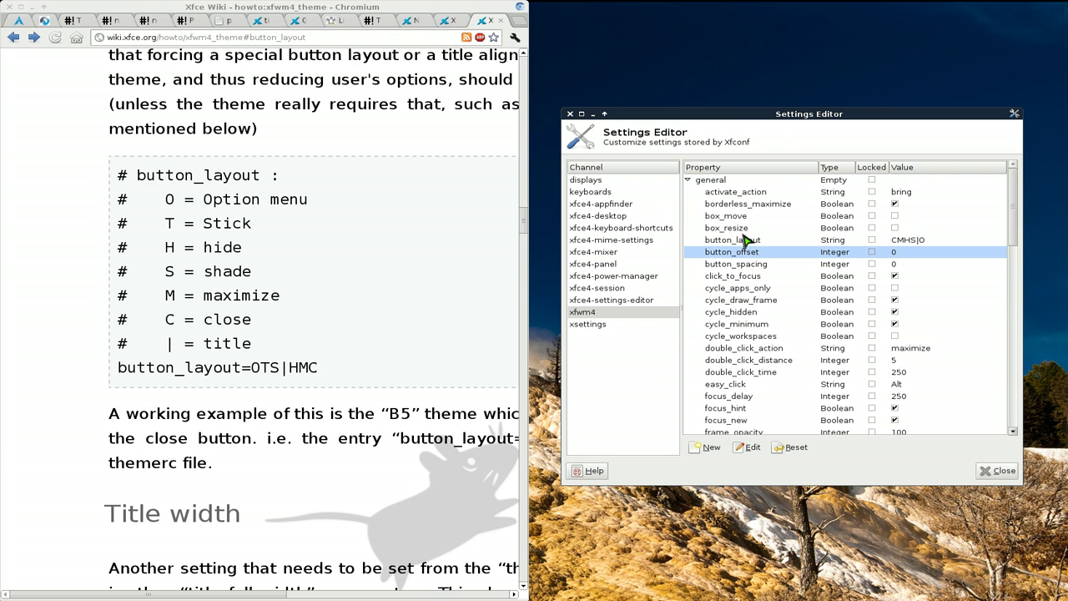
left_click(745, 240)
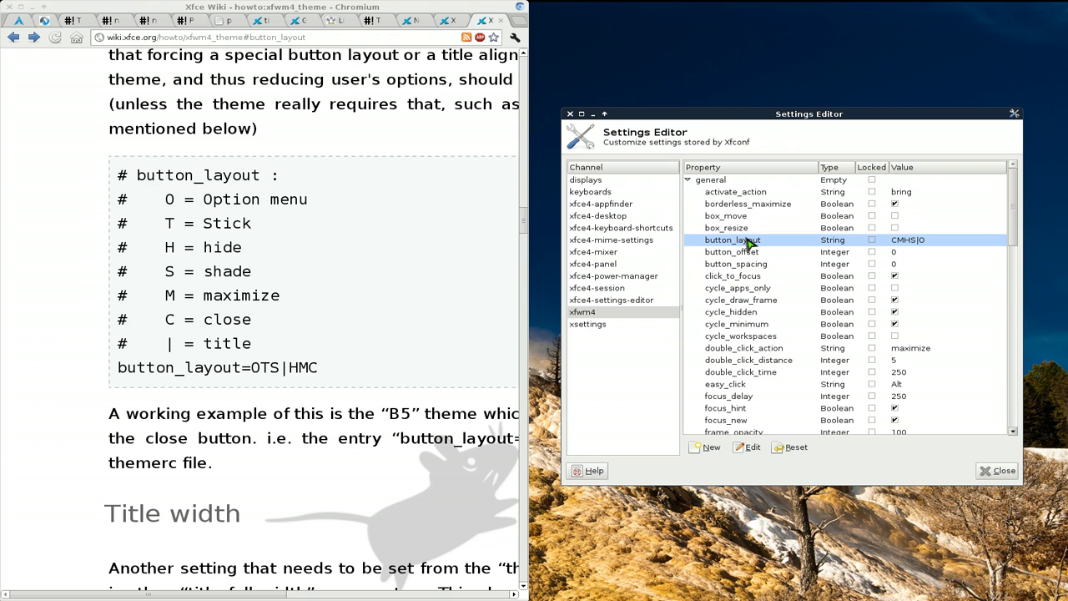
left_click(604, 114)
left_click(604, 115)
left_click(1015, 114)
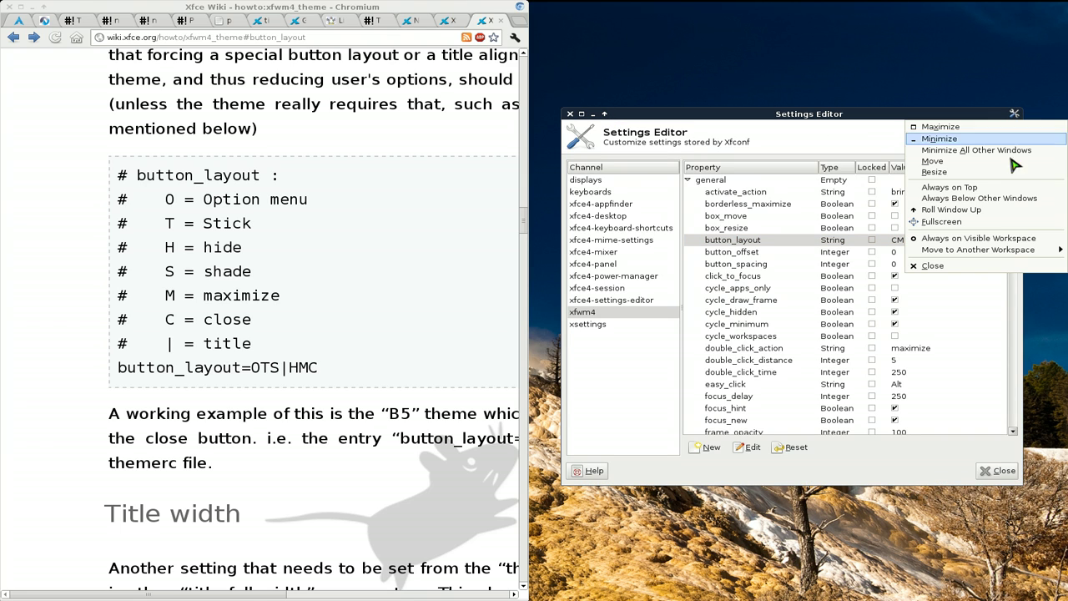
left_click(842, 151)
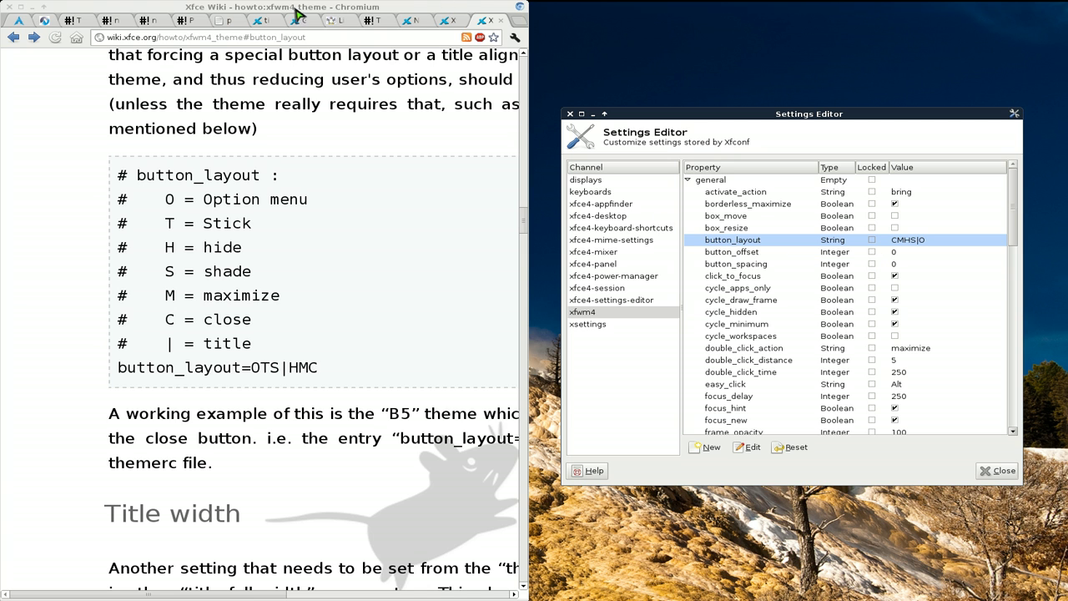
- Minimize the browser, recentre the editor, and reset button_layout, confirming in the Question dialog
left_click(32, 8)
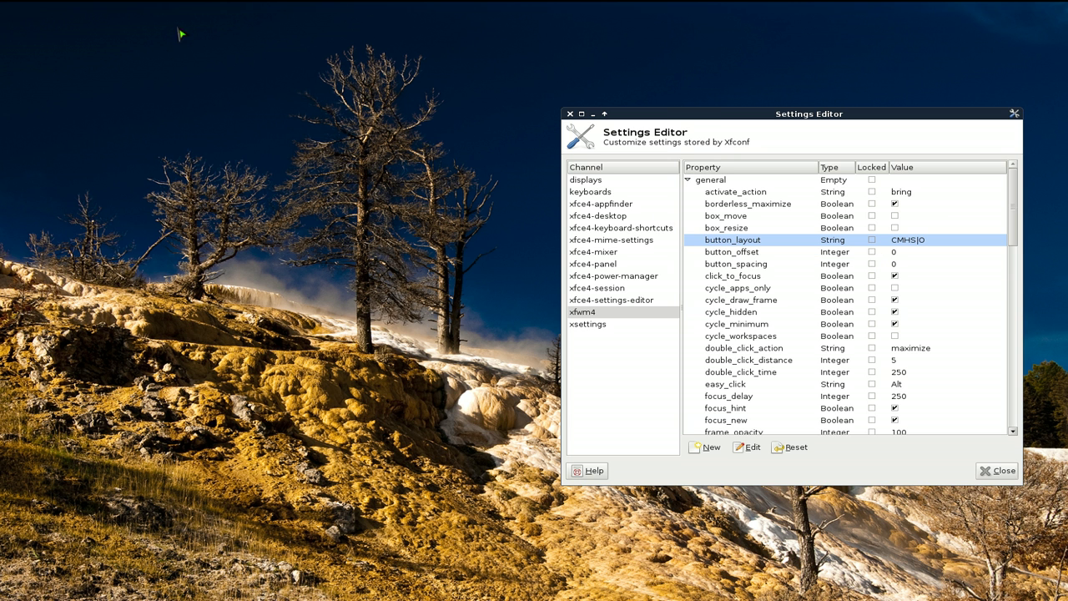
left_click_drag(707, 117, 460, 112)
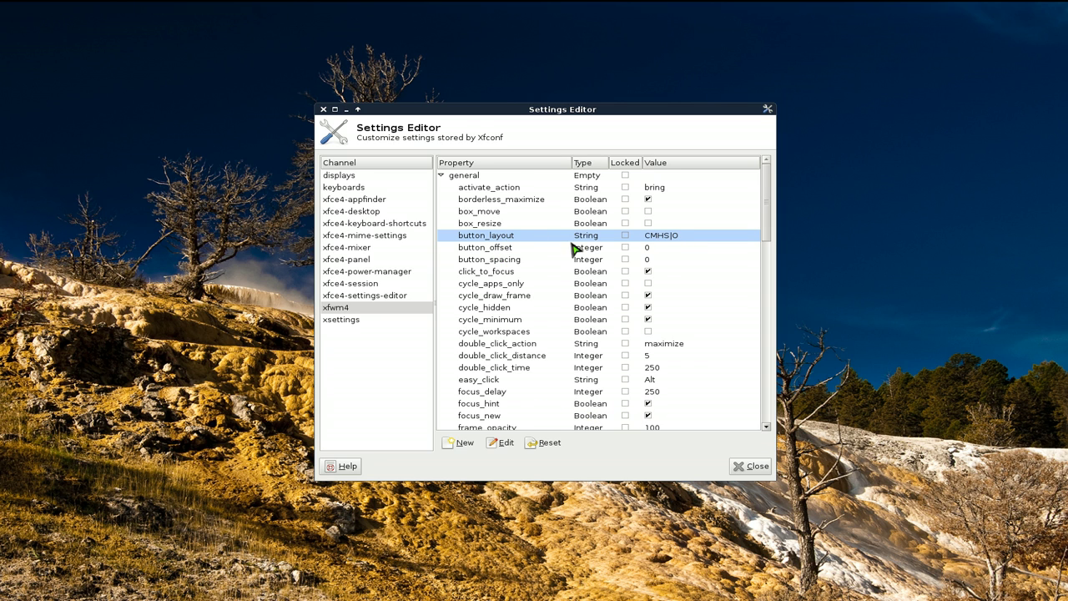
left_click(549, 444)
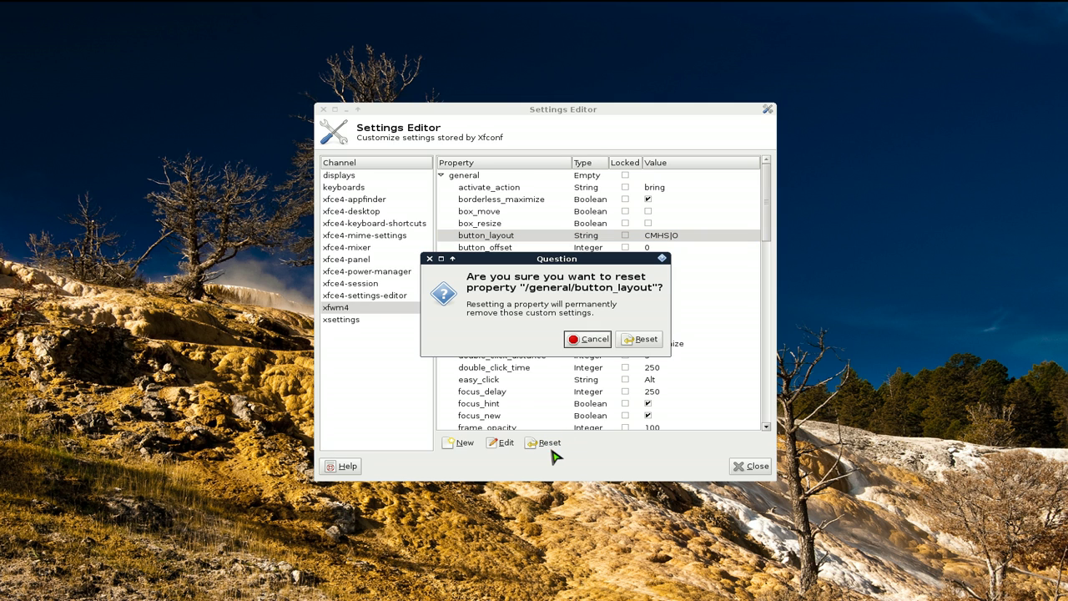
left_click(642, 339)
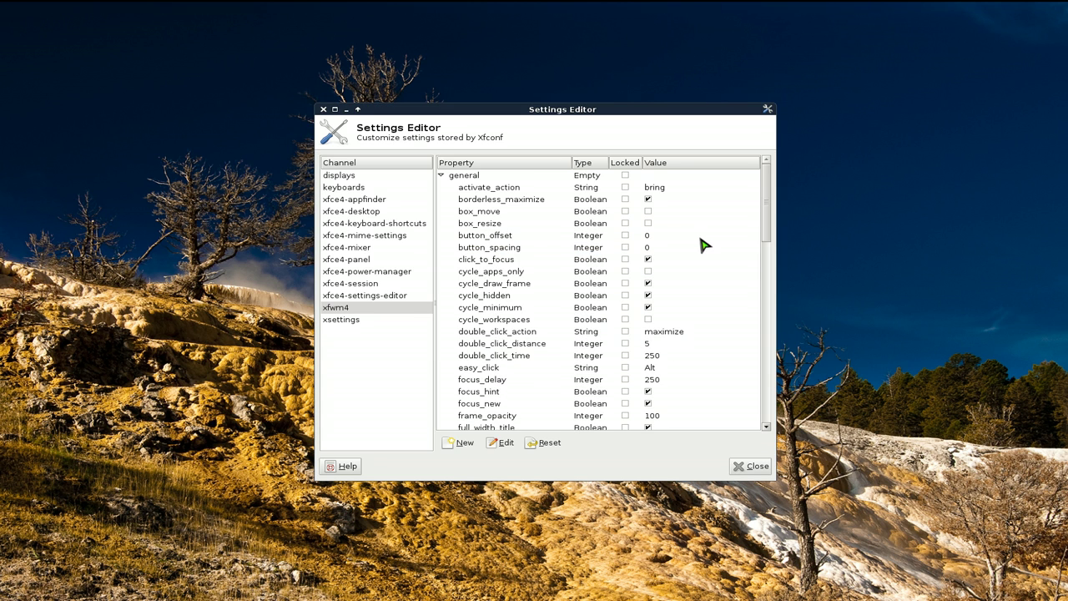
- Reset box_resize, box_move and button_offset, confirming each, then move the window back right
mouse_move(770, 222)
left_mouse_down()
mouse_move(745, 407)
mouse_move(763, 209)
left_mouse_up()
left_click(505, 224)
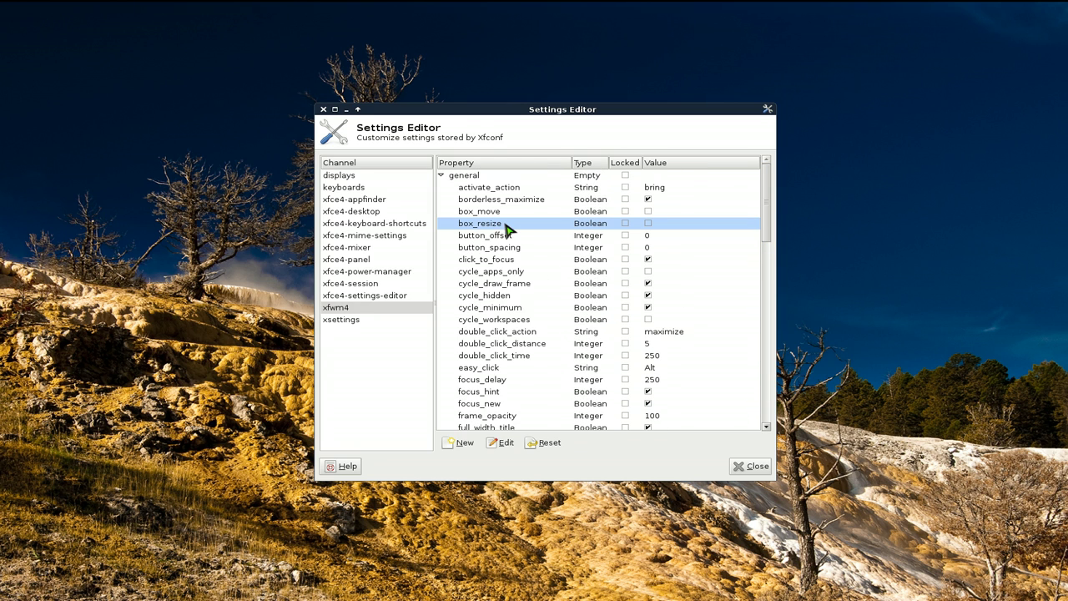
left_click(546, 443)
left_click(617, 350)
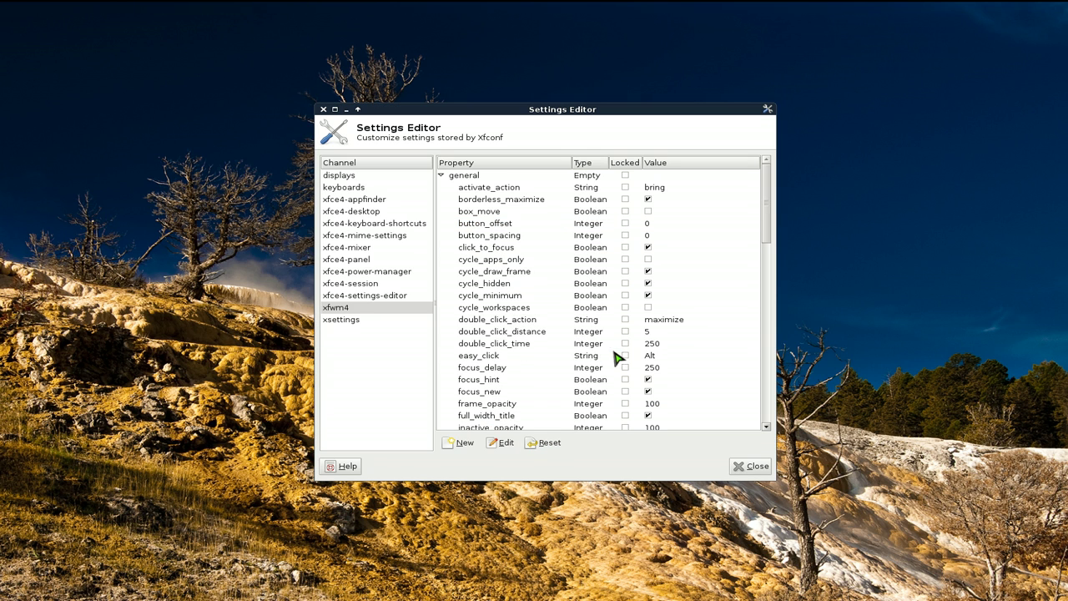
left_click(511, 215)
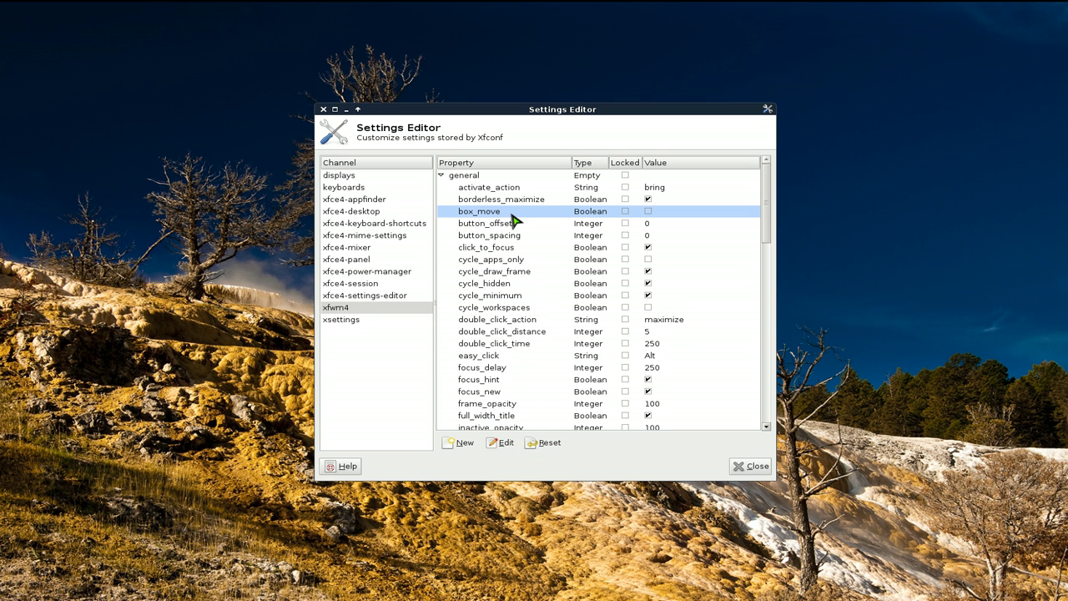
left_click(547, 443)
left_click(617, 349)
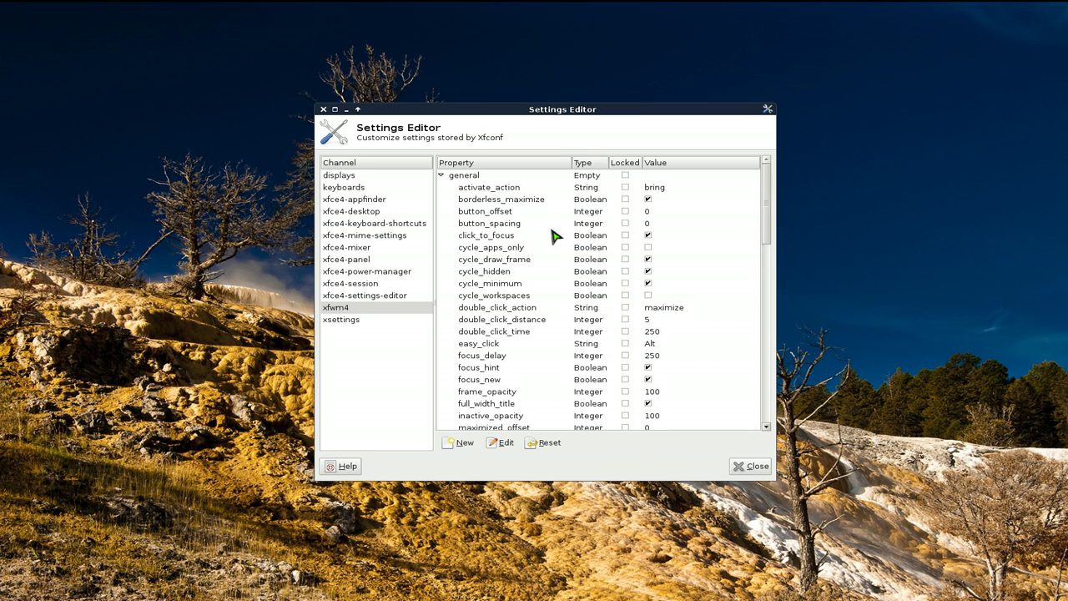
left_click(534, 212)
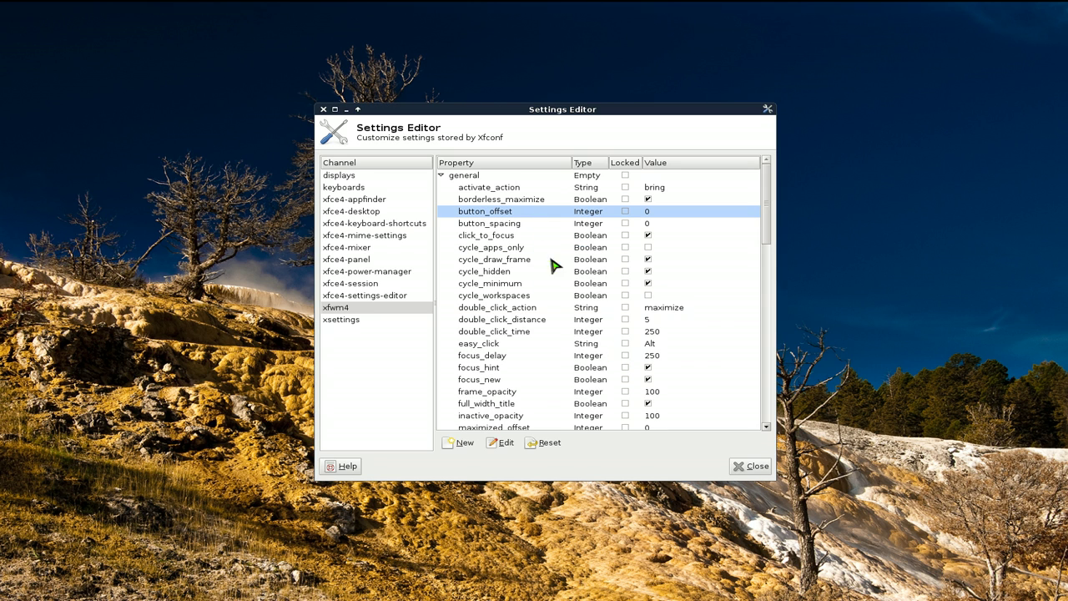
left_click(550, 447)
left_click(640, 339)
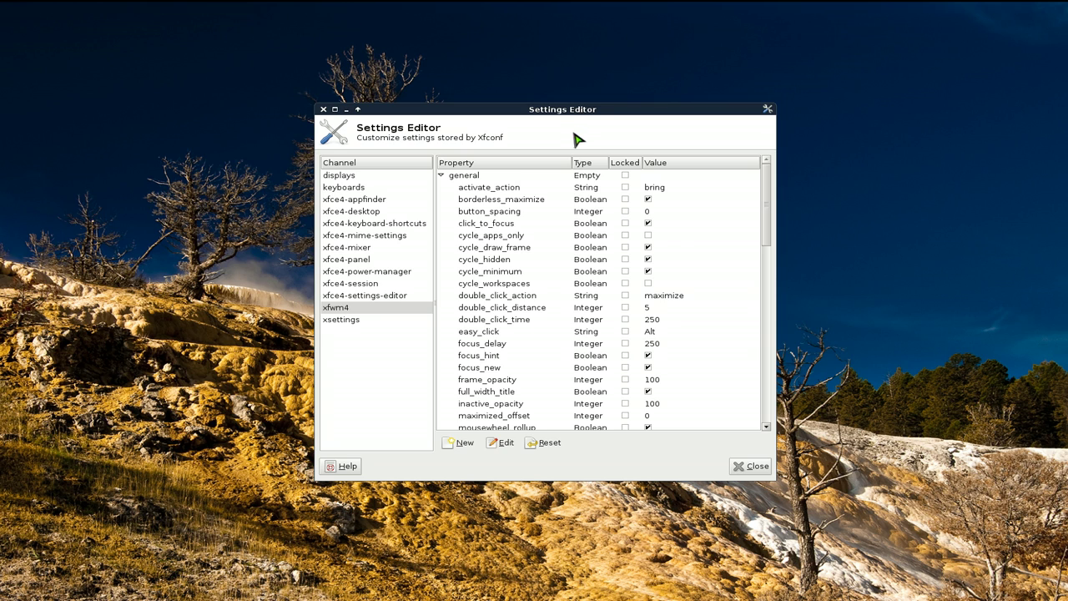
left_click_drag(601, 115, 731, 162)
left_click(345, 304)
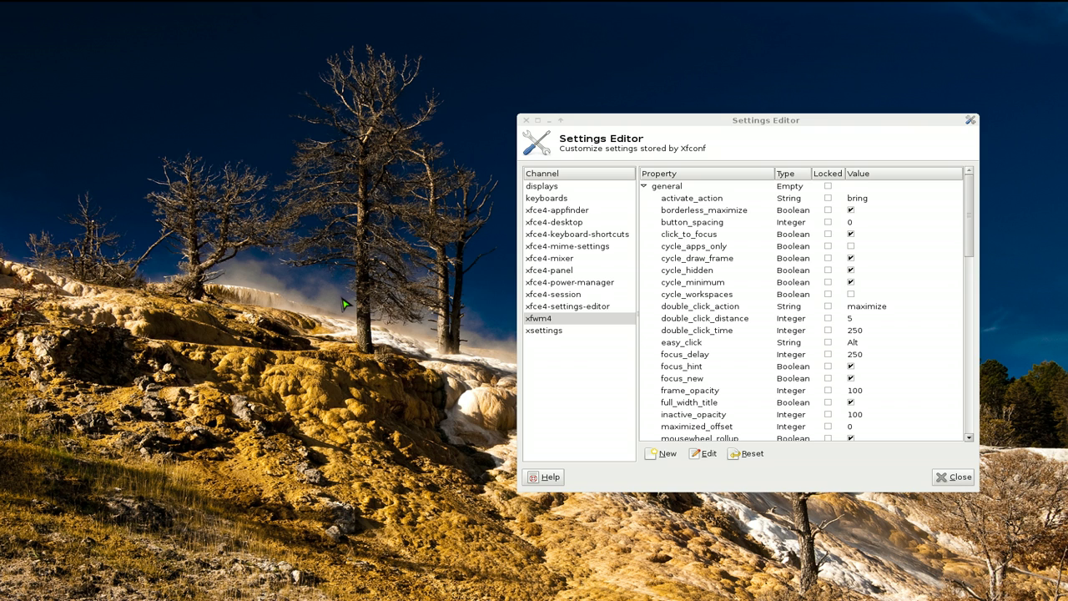
key("alt+F2")
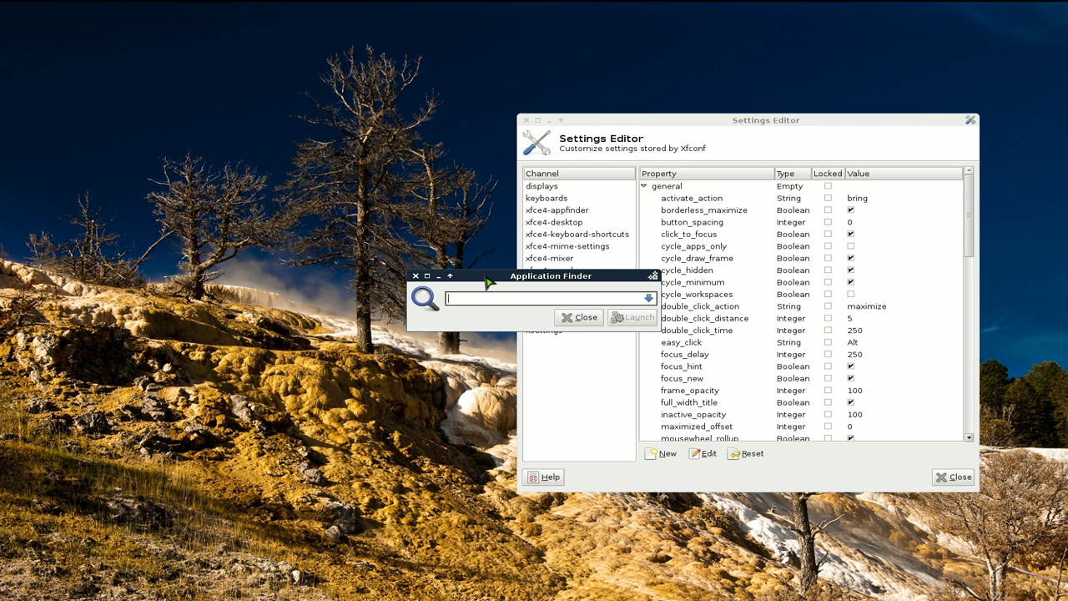
left_click_drag(475, 281, 265, 235)
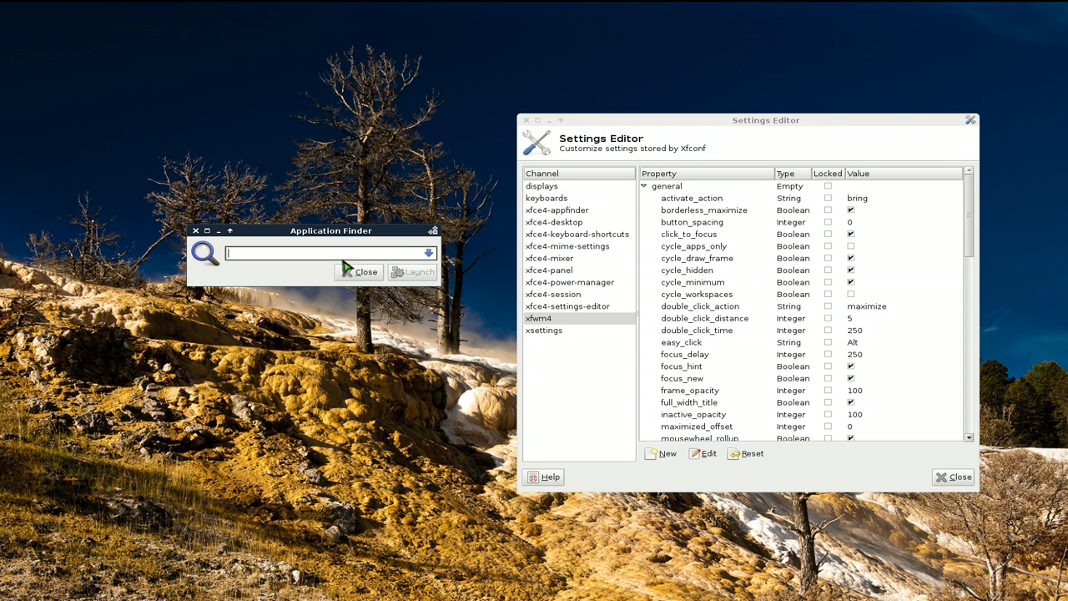
type("xf")
left_click(345, 265)
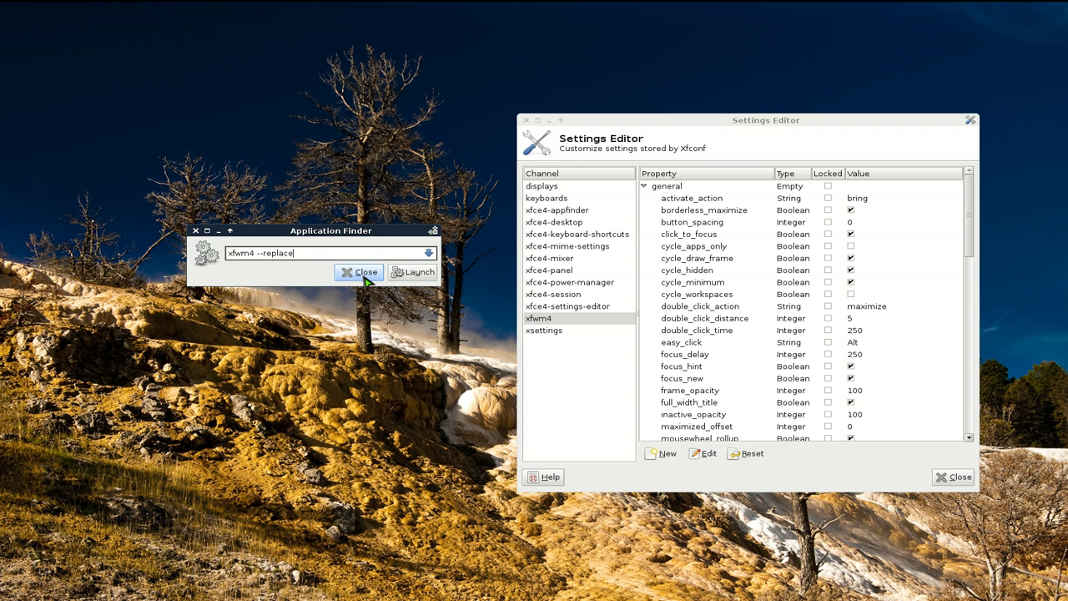
left_click(363, 279)
left_click_drag(864, 125, 815, 145)
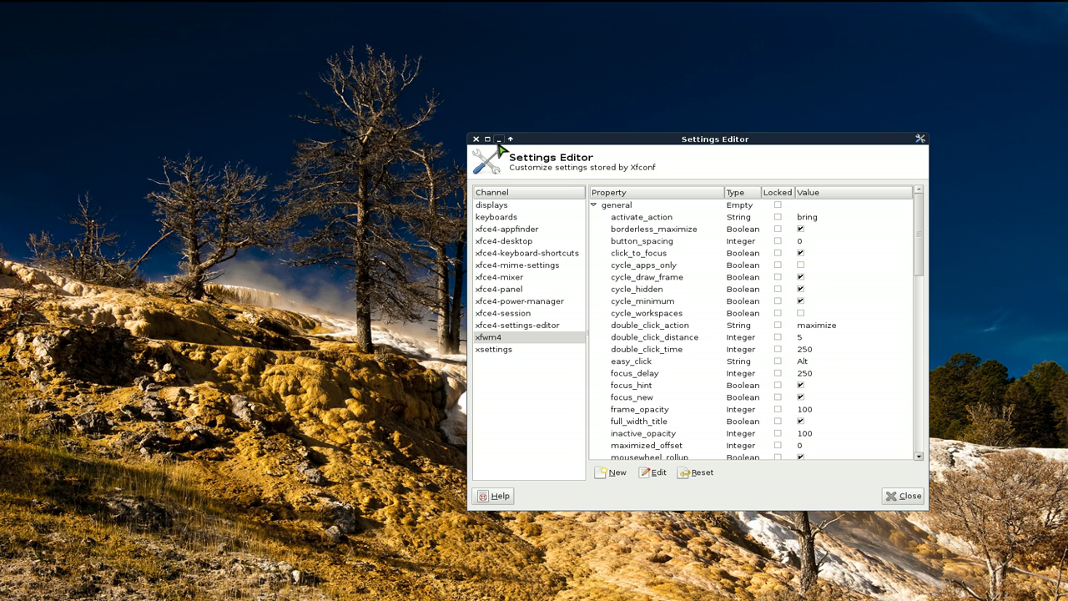